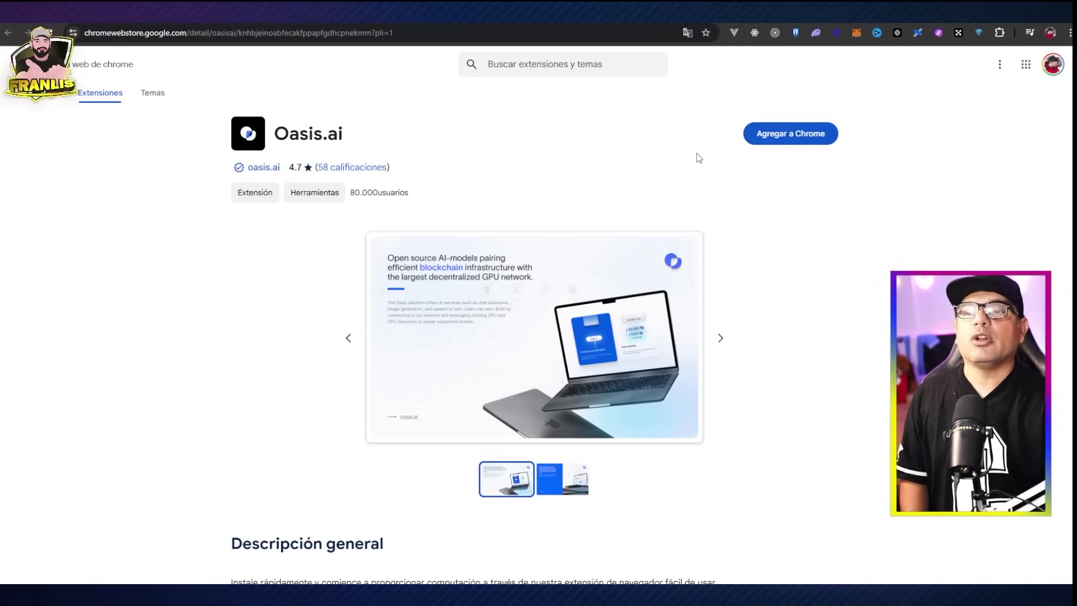
Install the Oasis.ai extension from its Chrome Web Store page and dismiss the installation notice
{"action": "left_click", "coordinate": [786, 142]}
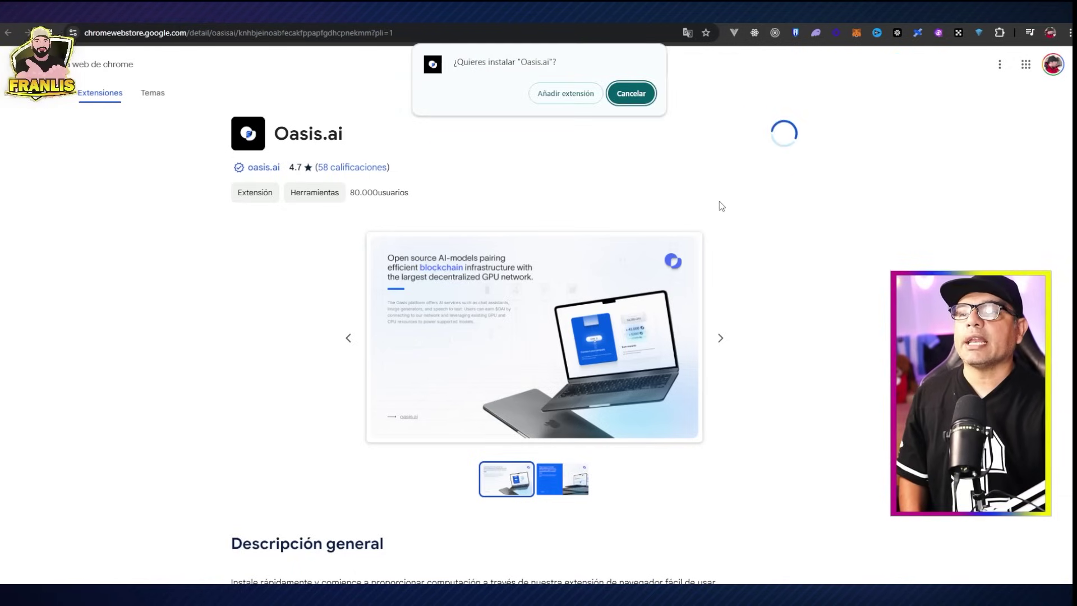
{"action": "left_click", "coordinate": [559, 98]}
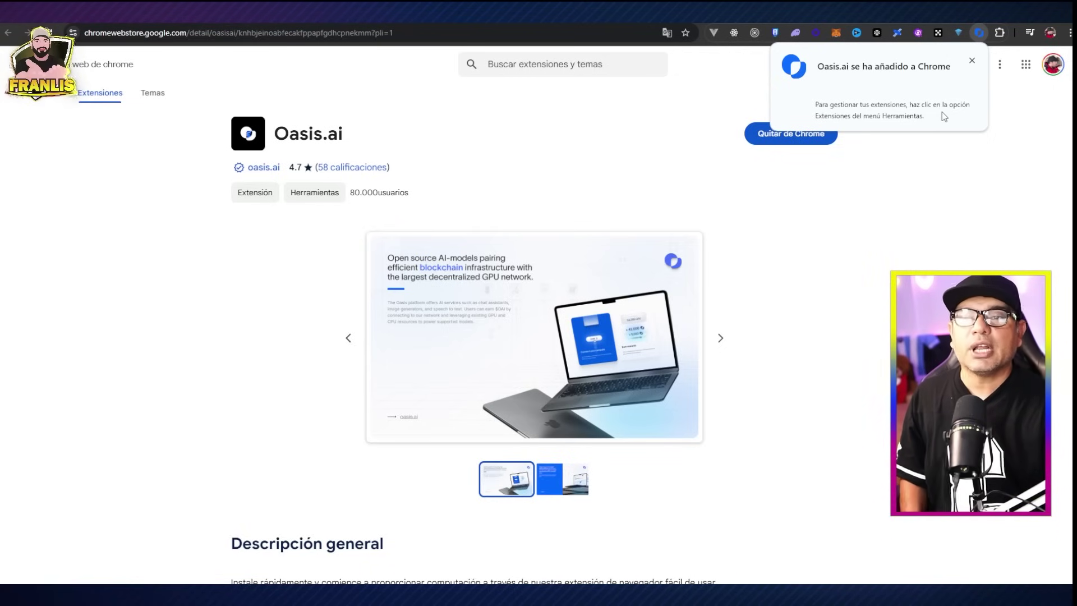
{"action": "left_click", "coordinate": [909, 164]}
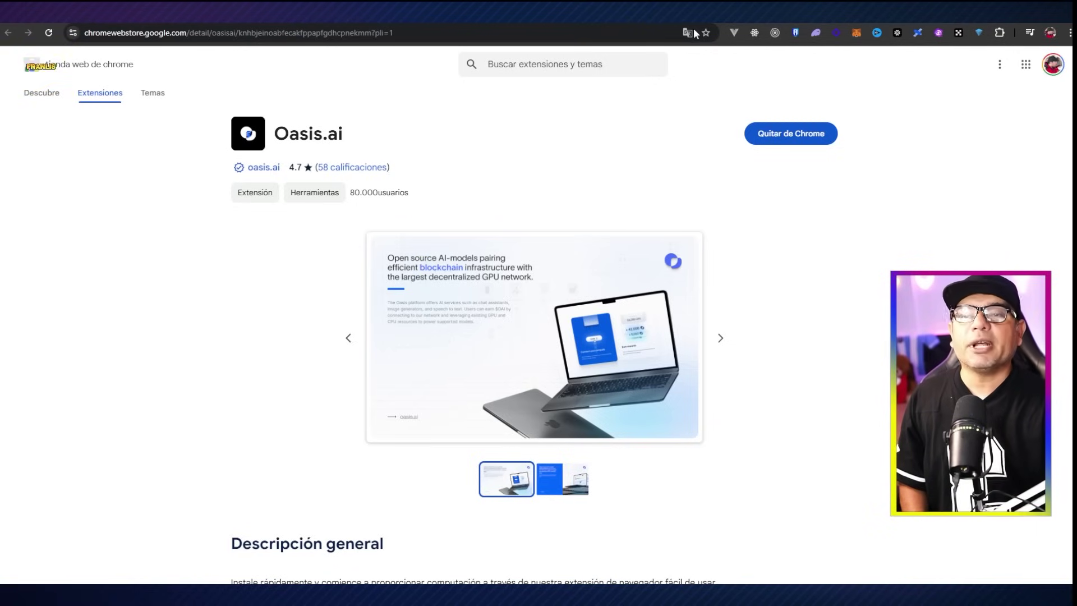
Pin the Oasis.ai extension to the browser toolbar and close the extensions list
{"action": "left_click", "coordinate": [1004, 32]}
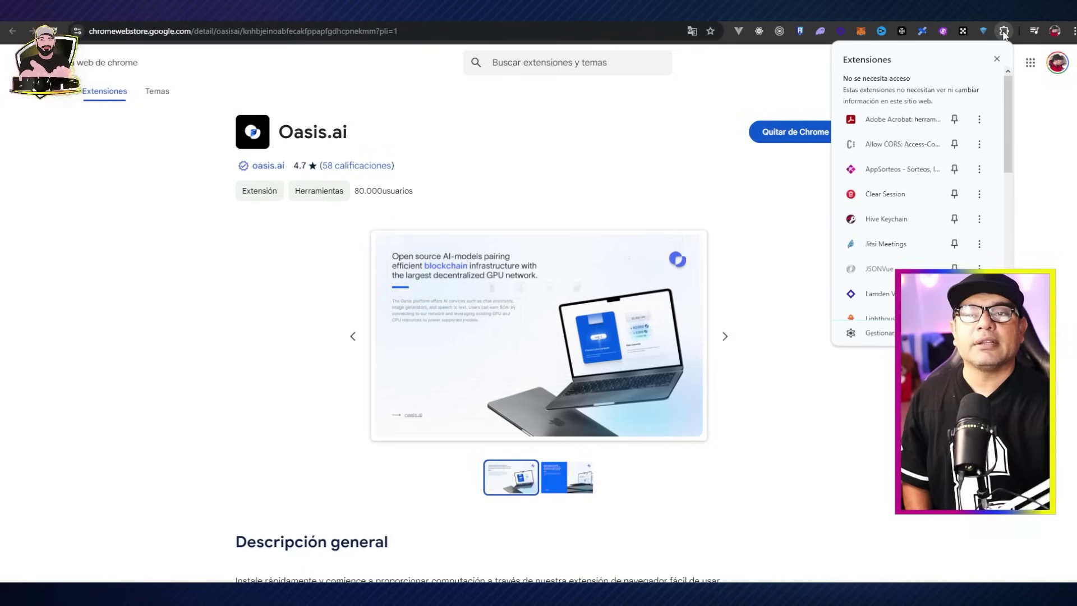
{"action": "scroll", "coordinate": [940, 216], "scroll_direction": "down", "scroll_amount": 3}
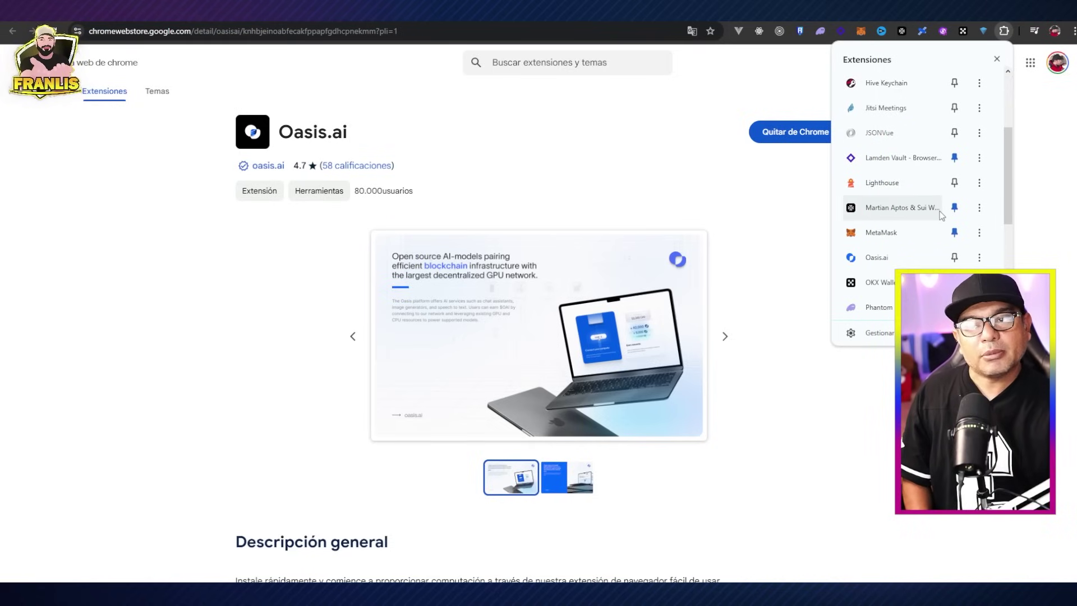
{"action": "left_click", "coordinate": [954, 257]}
{"action": "left_click", "coordinate": [1048, 219]}
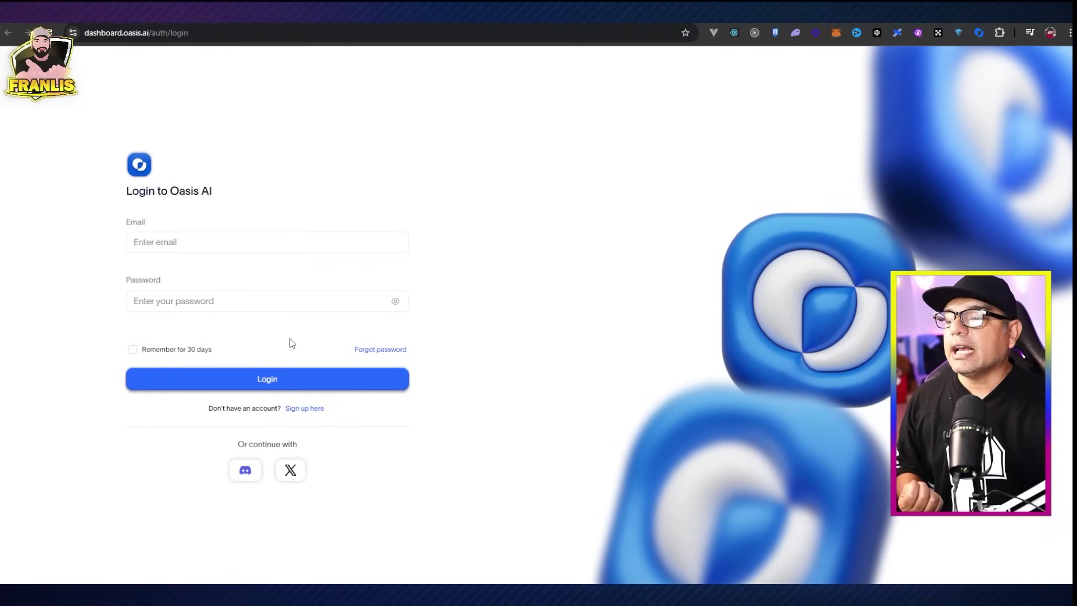
Sign up for an Oasis AI account with an email address and password, accept the terms, and verify the account through the emailed link
{"action": "left_click", "coordinate": [306, 409]}
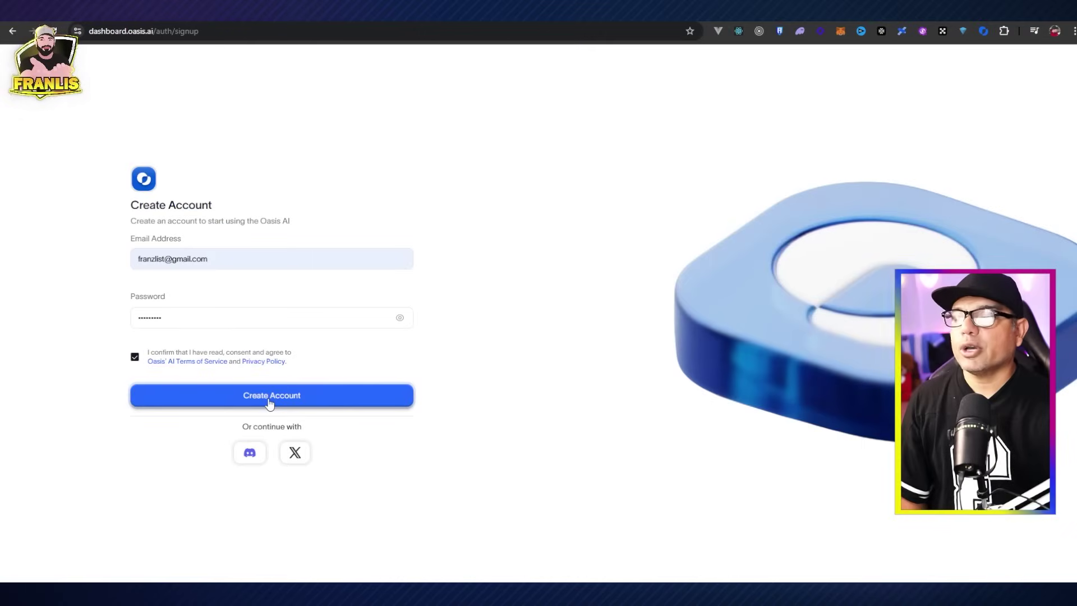
{"action": "left_click", "coordinate": [269, 399]}
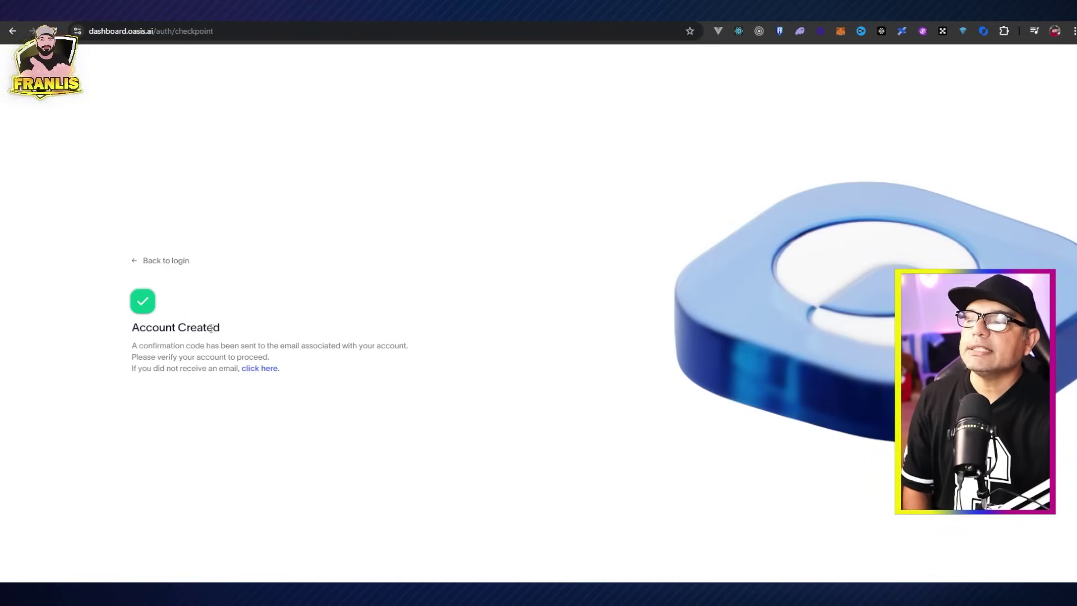
{"action": "left_click", "coordinate": [162, 261]}
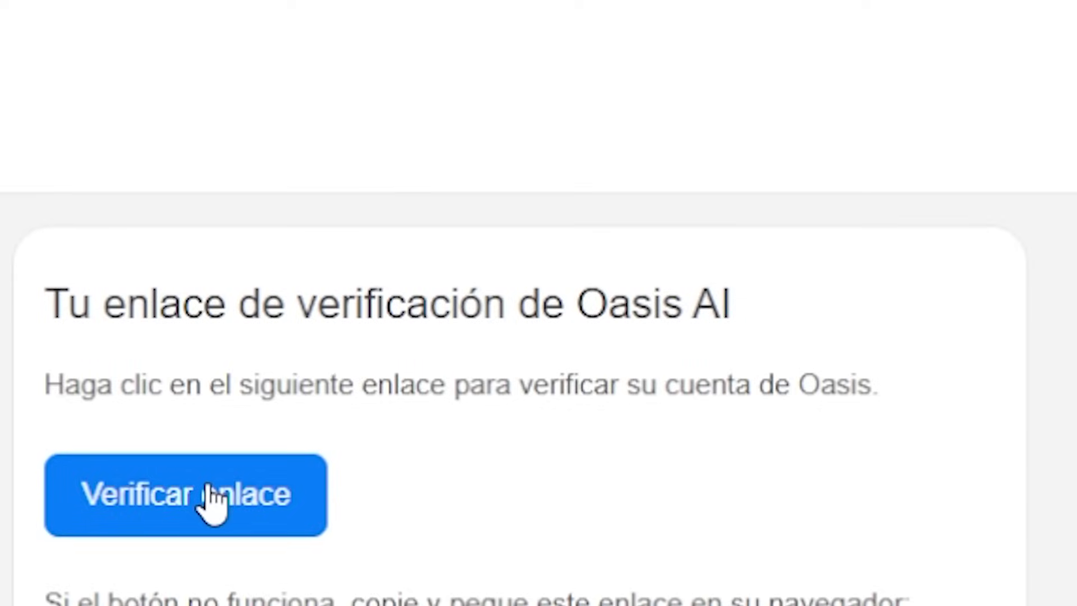
{"action": "left_click", "coordinate": [211, 499]}
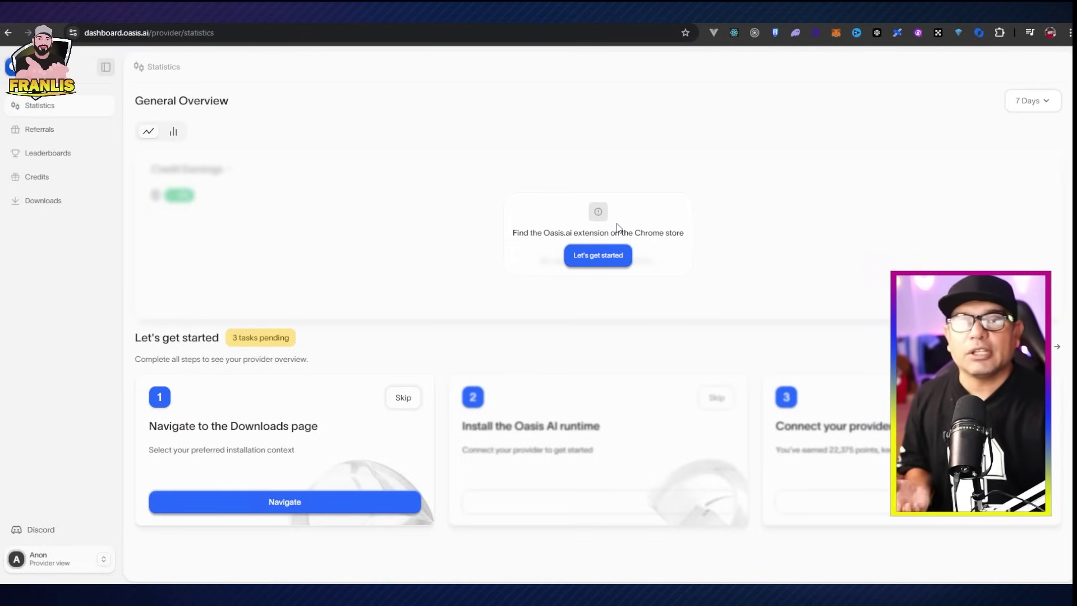
Start the provider setup and connect the browser as a provider named "Franlis desktop"
{"action": "left_click", "coordinate": [600, 260]}
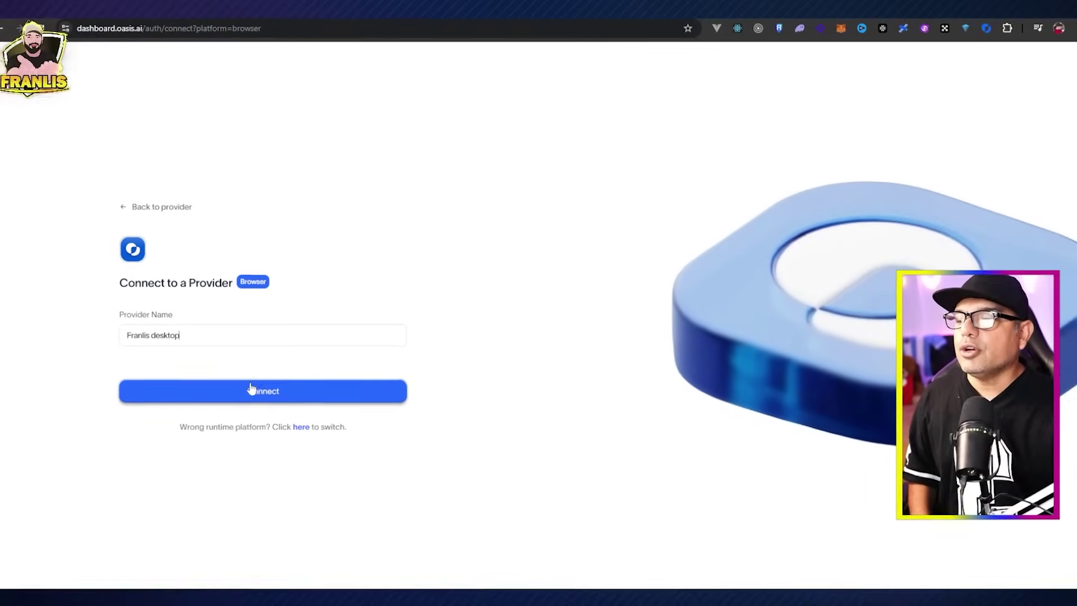
{"action": "left_click", "coordinate": [262, 394]}
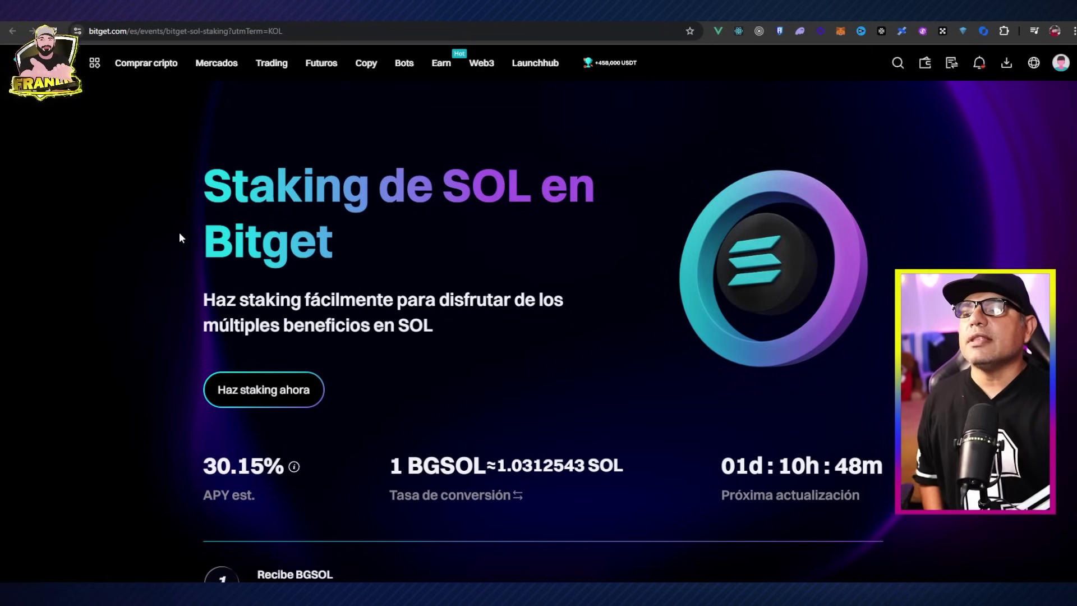
Review Bitget's SOL staking page, including the BGSOL conversion rate, advantages and FAQ, and open the BGSOL staking products
{"action": "scroll", "coordinate": [187, 232], "scroll_direction": "down", "scroll_amount": 2}
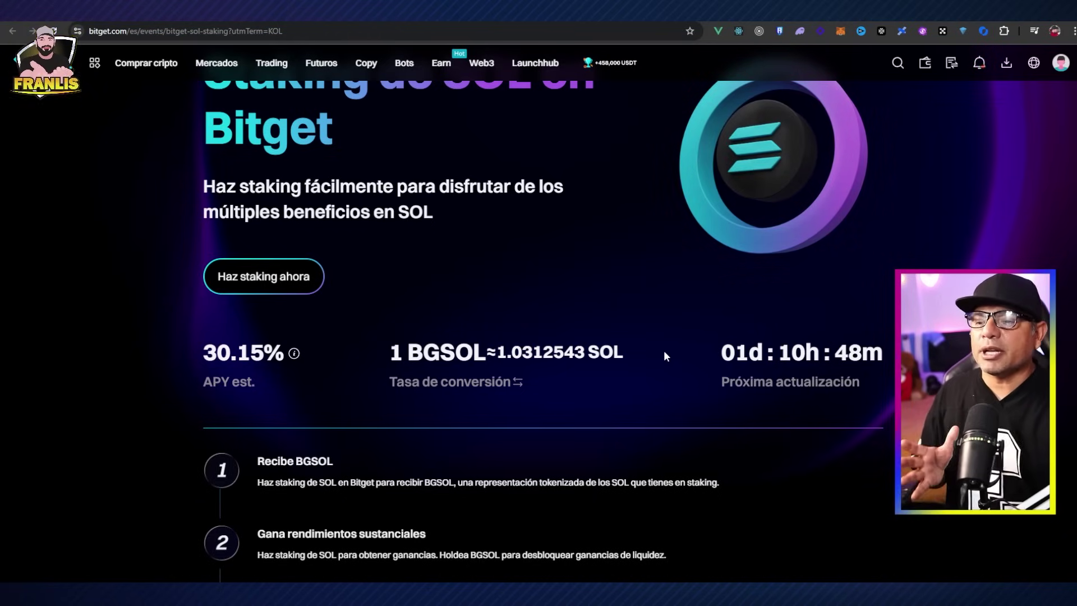
{"action": "left_click_drag", "start_coordinate": [407, 351], "coordinate": [481, 352]}
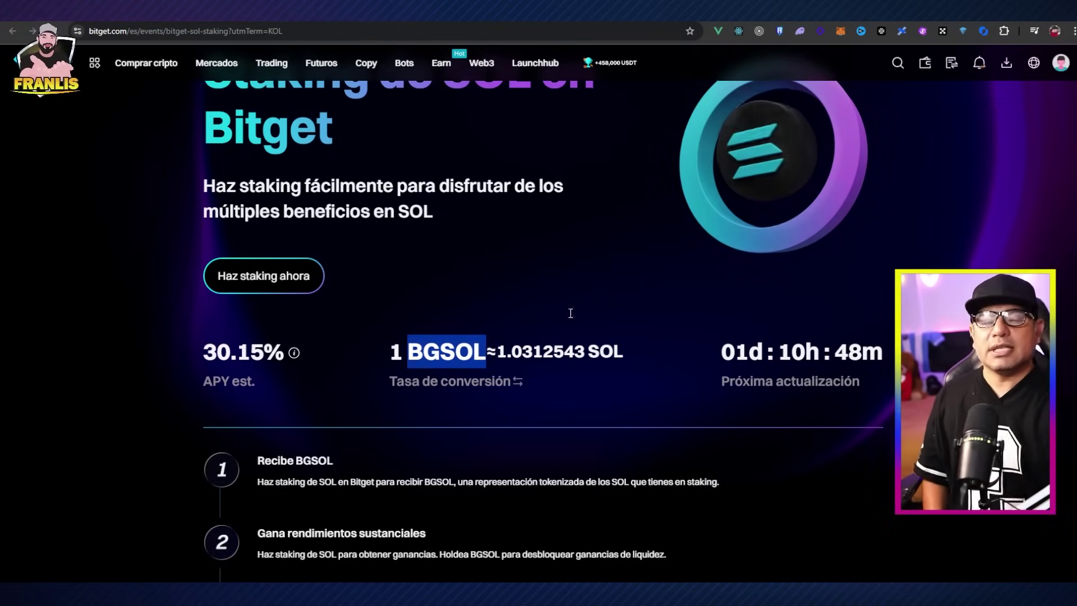
{"action": "scroll", "coordinate": [570, 317], "scroll_direction": "down", "scroll_amount": 15}
{"action": "scroll", "coordinate": [846, 323], "scroll_direction": "down", "scroll_amount": 8}
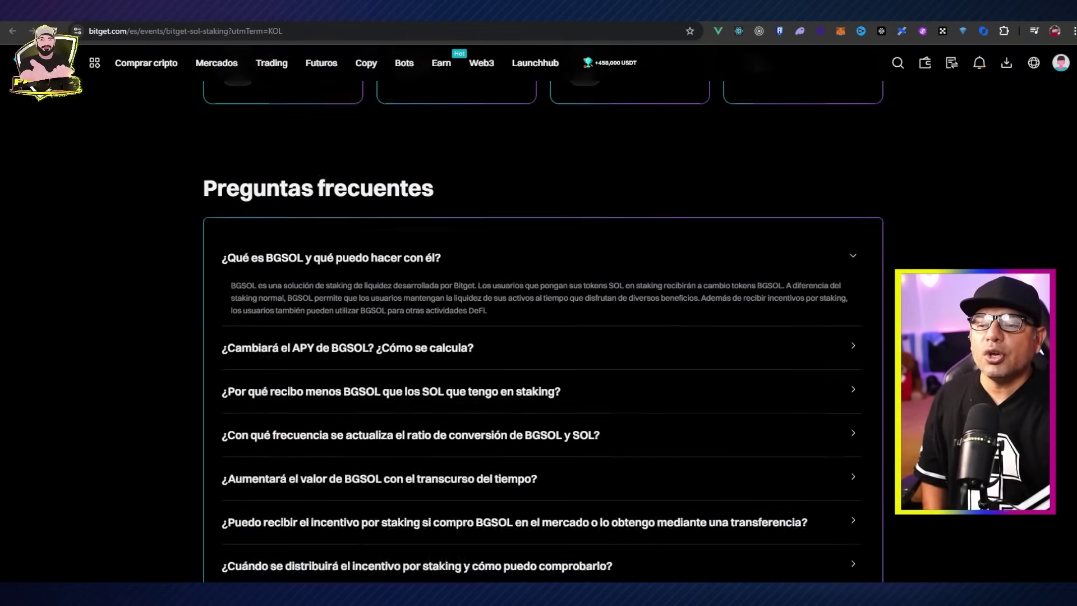
{"action": "scroll", "coordinate": [846, 323], "scroll_direction": "up", "scroll_amount": 1}
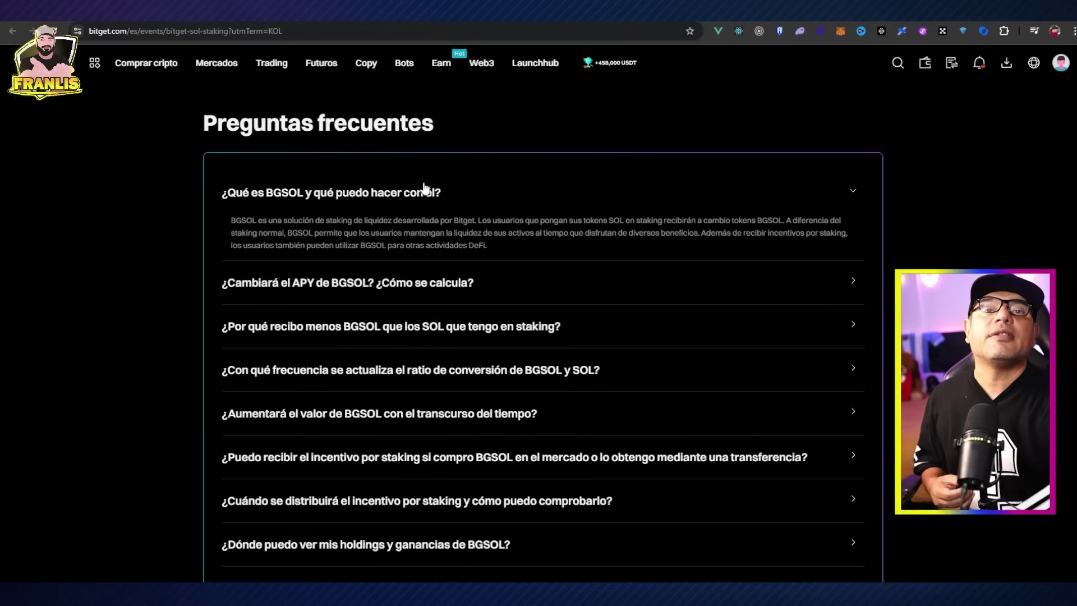
{"action": "scroll", "coordinate": [425, 188], "scroll_direction": "up", "scroll_amount": 10}
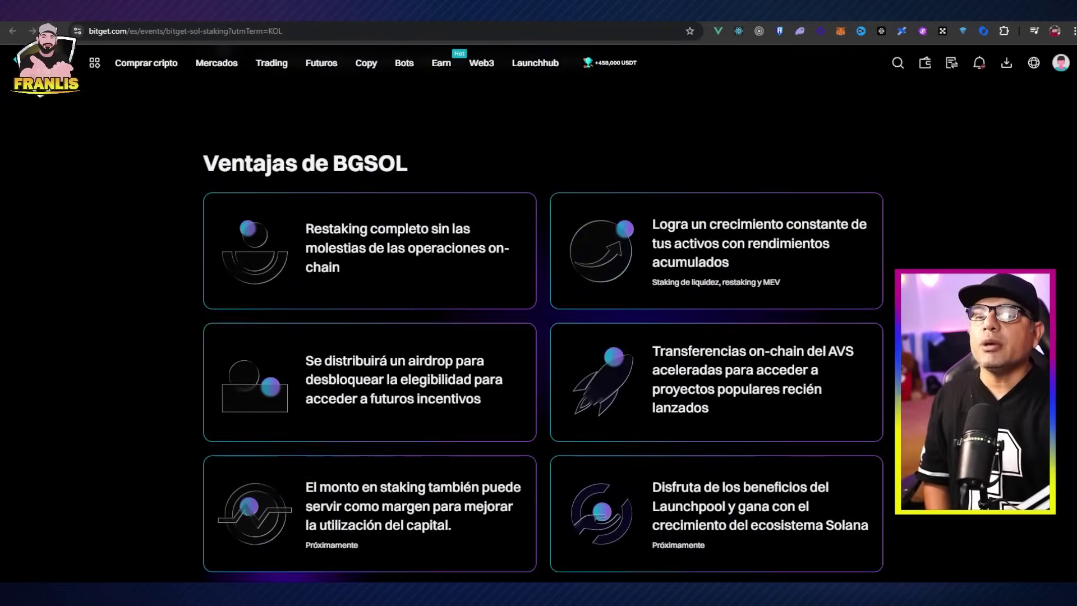
{"action": "scroll", "coordinate": [425, 280], "scroll_direction": "up", "scroll_amount": 10}
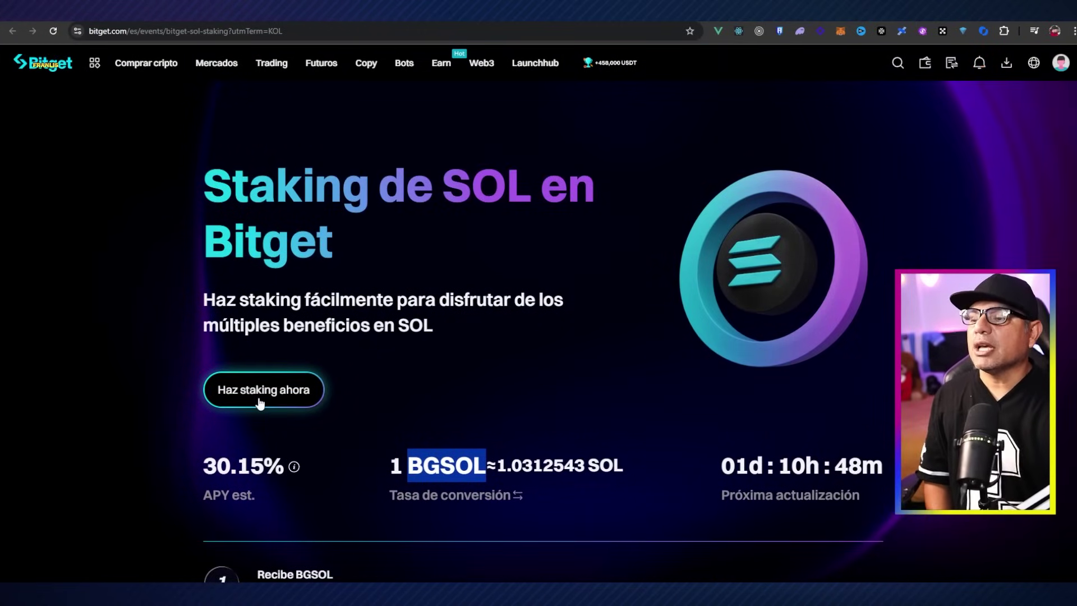
{"action": "left_click", "coordinate": [260, 399]}
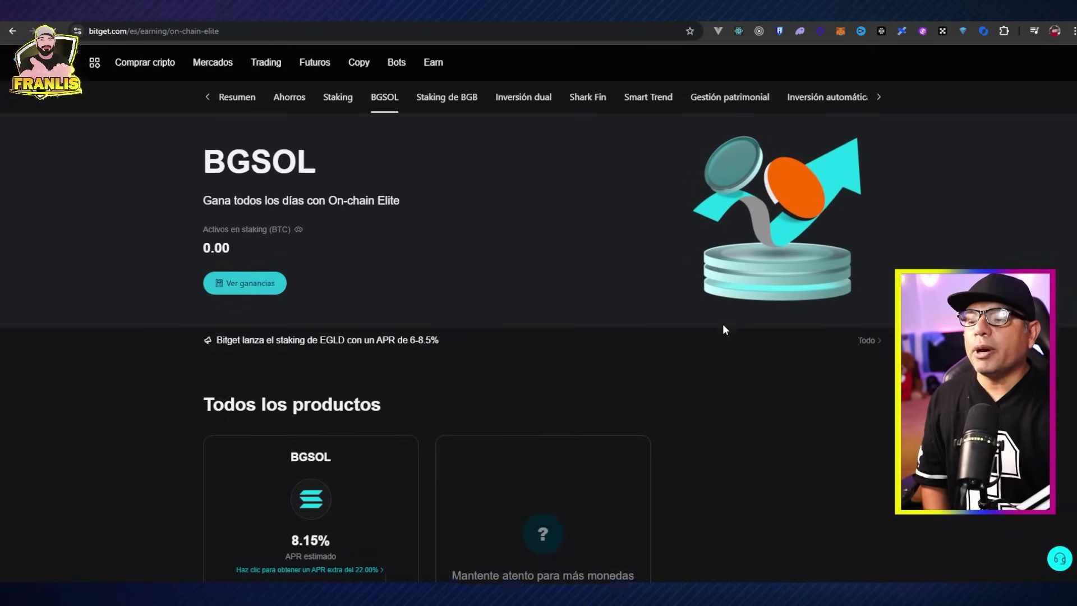
{"action": "scroll", "coordinate": [723, 330], "scroll_direction": "down", "scroll_amount": 4}
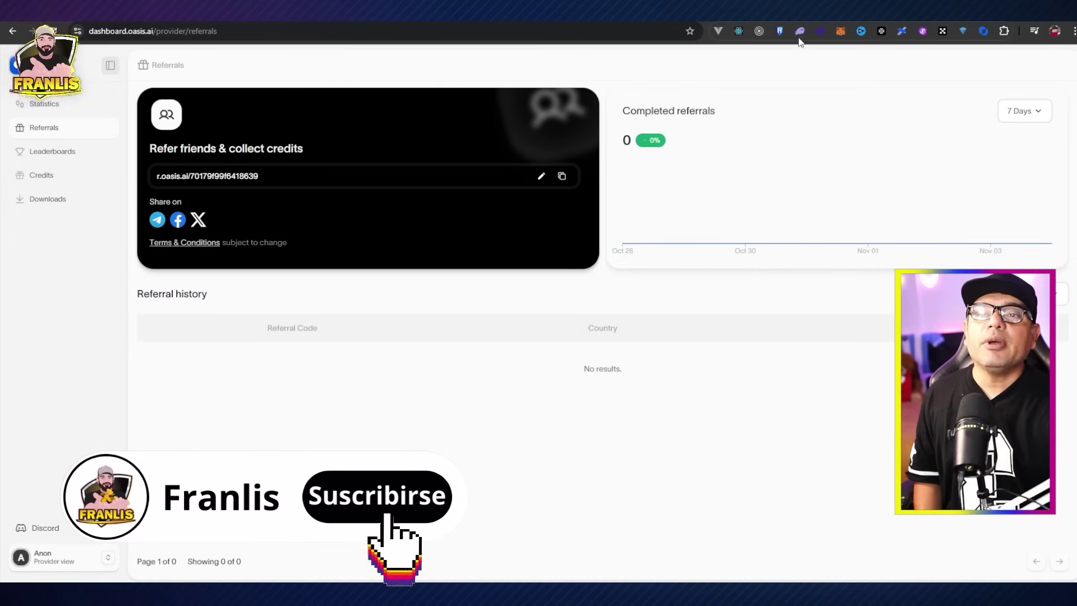
Set the Oasis extension's operating schedule to Custom, return to its overview and close it
{"action": "left_click", "coordinate": [982, 32]}
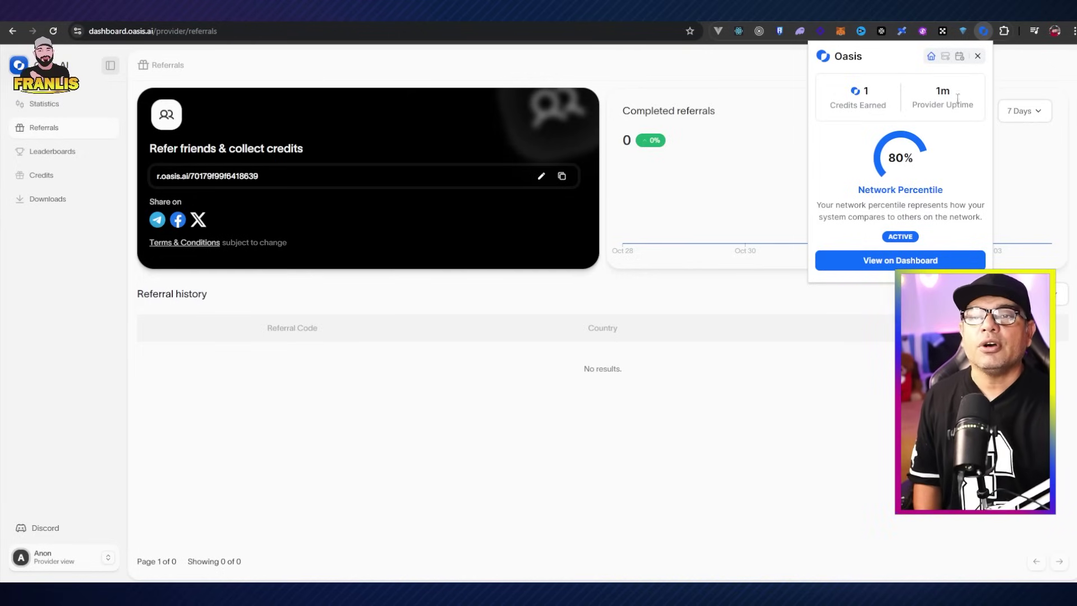
{"action": "left_click", "coordinate": [959, 56]}
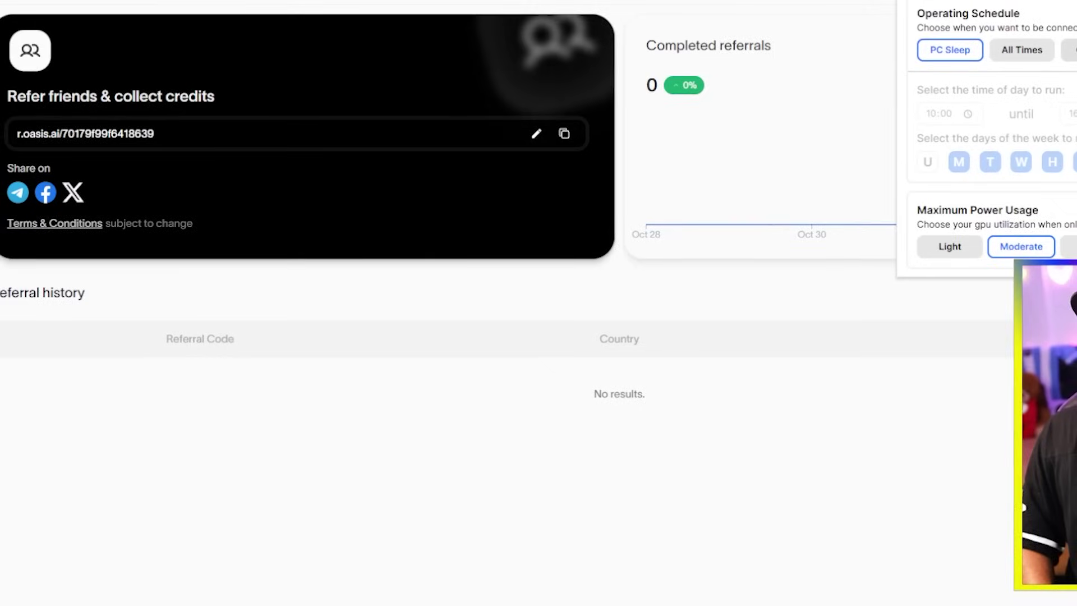
{"action": "left_click", "coordinate": [956, 117]}
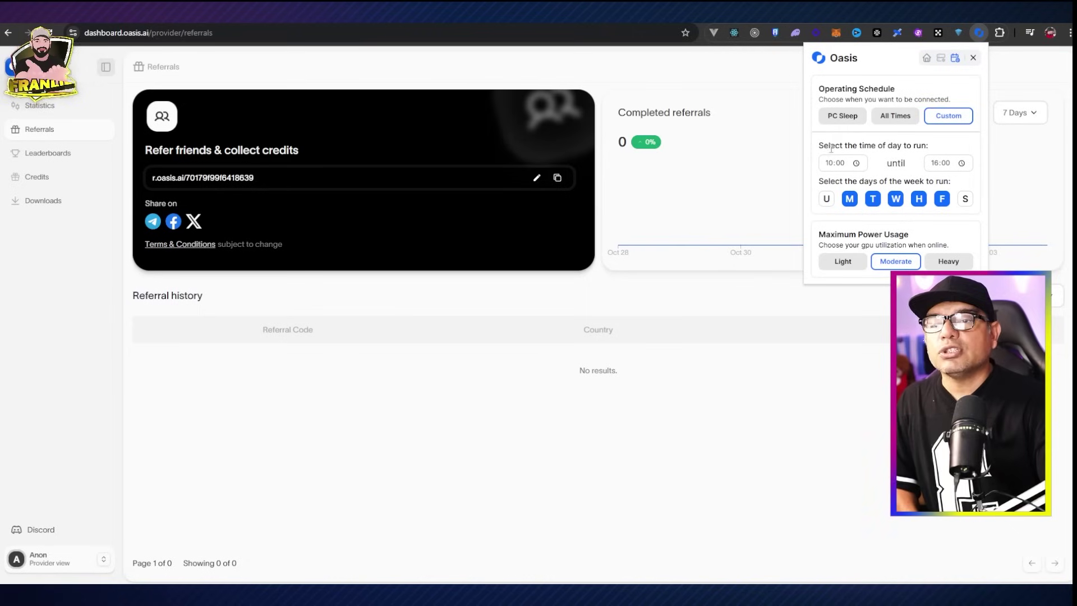
{"action": "left_click", "coordinate": [926, 58]}
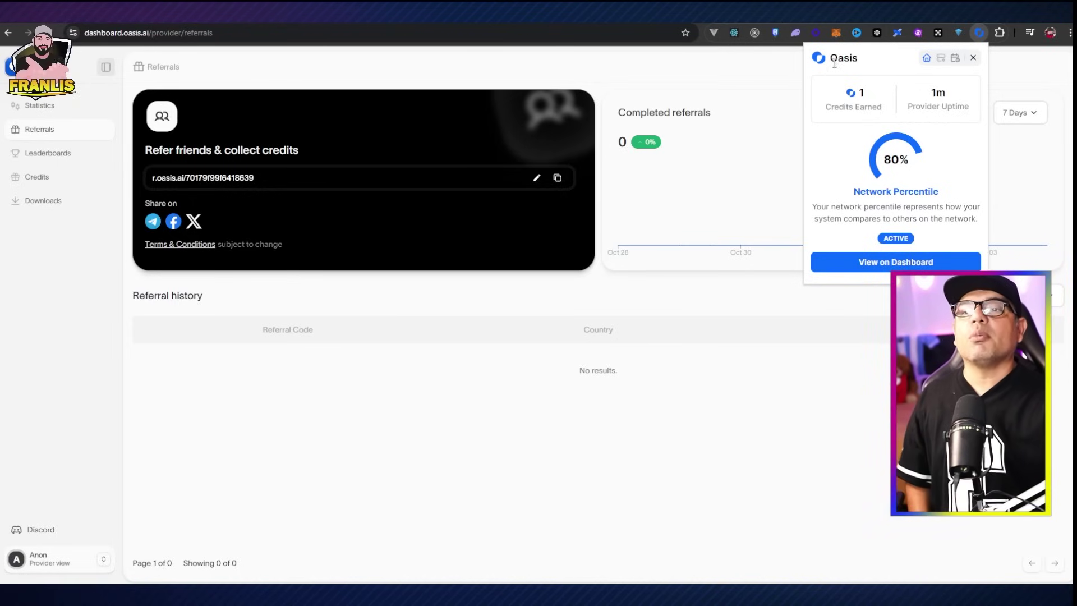
{"action": "left_click", "coordinate": [387, 135]}
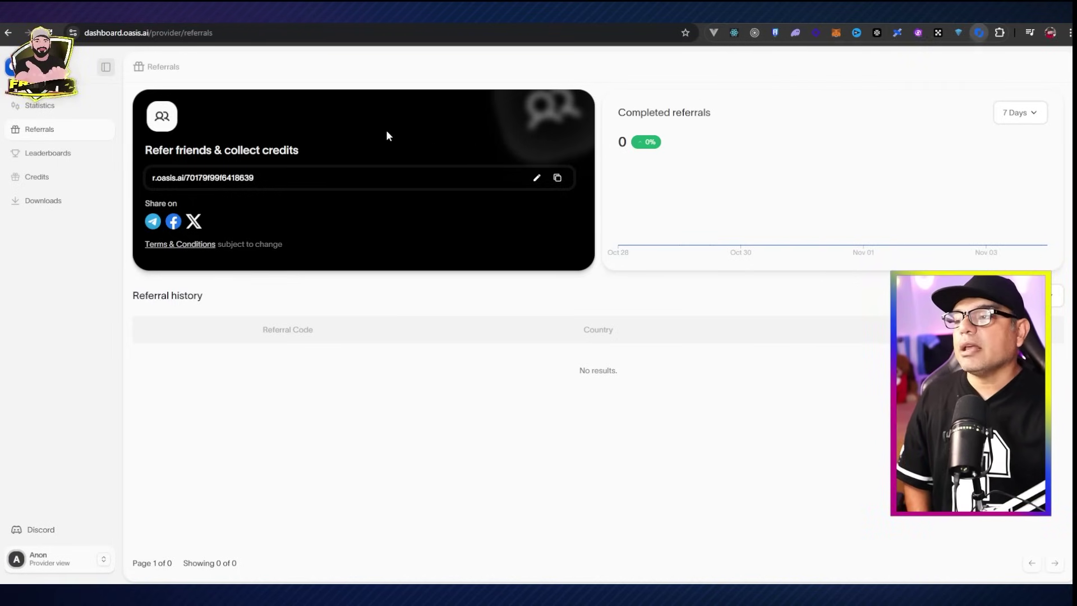
Check the provider overview in the dashboard statistics and view the referral link and history
{"action": "left_click", "coordinate": [40, 106]}
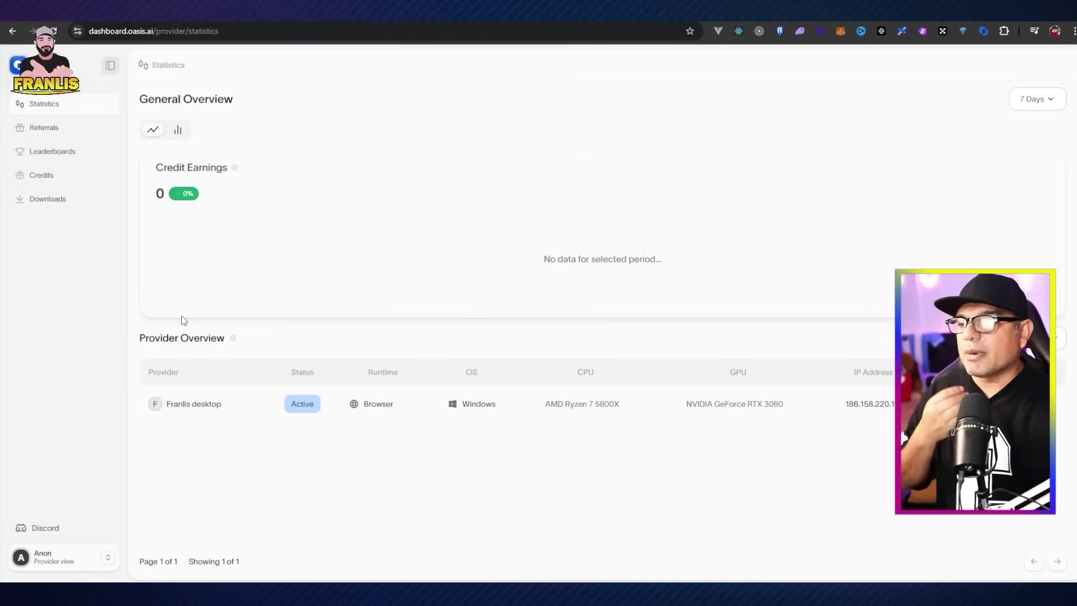
{"action": "left_click", "coordinate": [56, 131]}
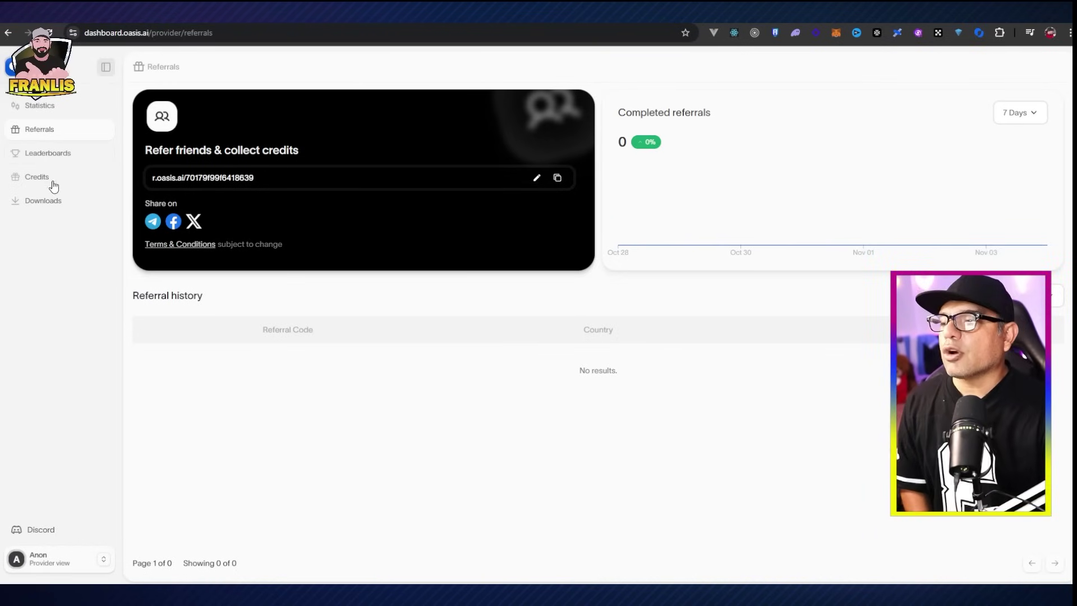
{"action": "mouse_move", "coordinate": [635, 208]}
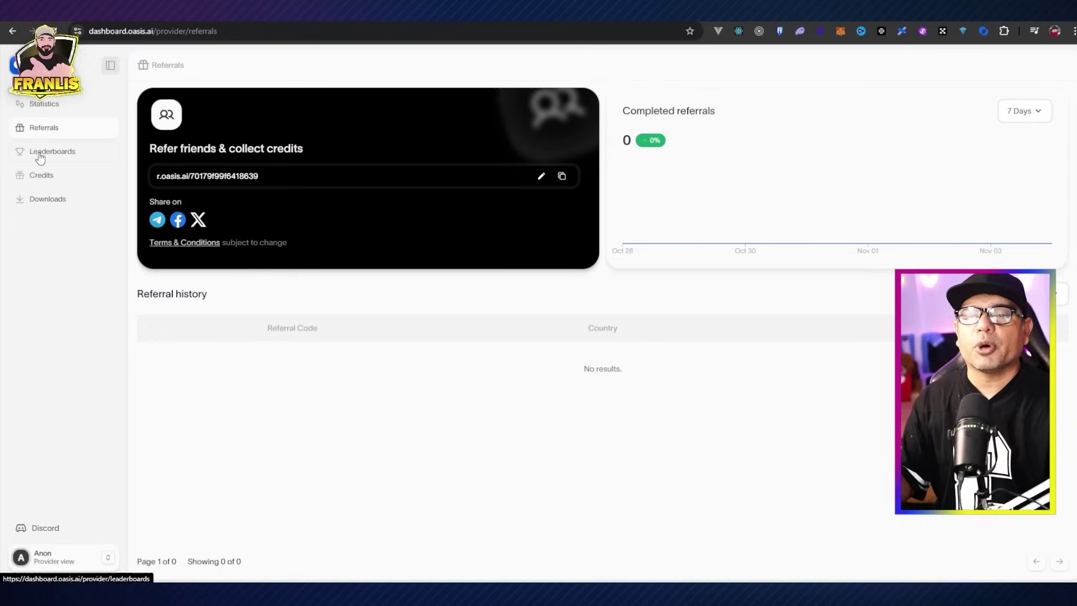
View the referral leaderboard and go to the second page of its rankings table
{"action": "left_click", "coordinate": [66, 152]}
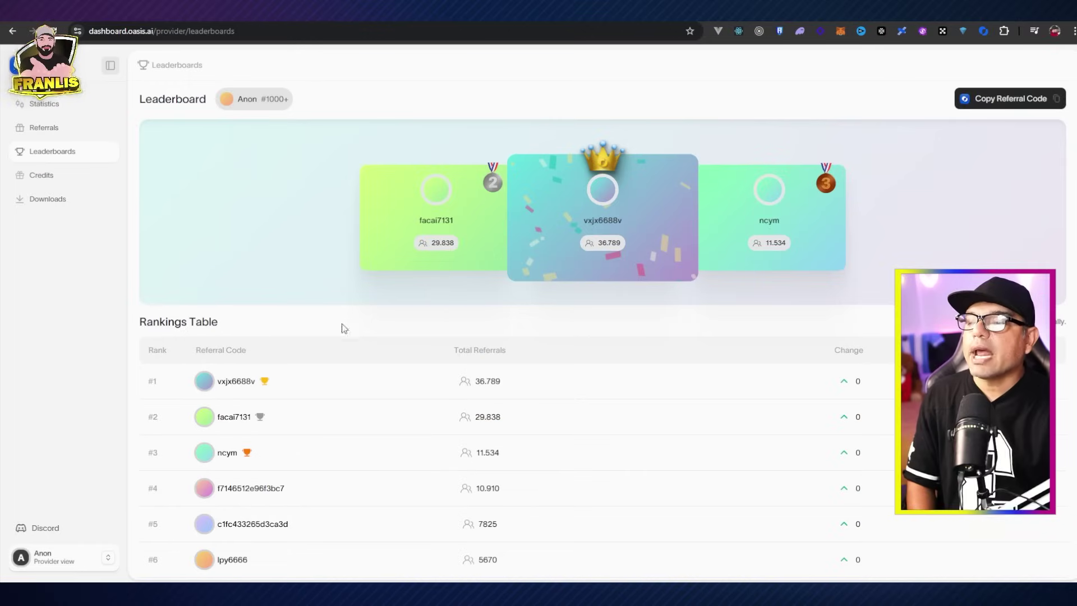
{"action": "scroll", "coordinate": [521, 336], "scroll_direction": "down", "scroll_amount": 3}
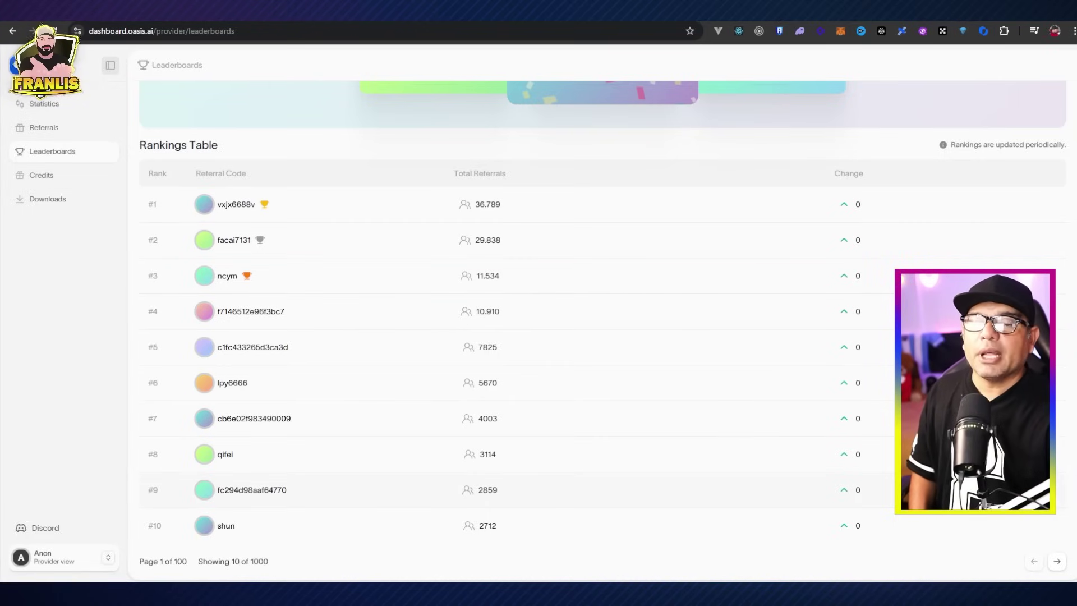
{"action": "left_click", "coordinate": [1056, 561]}
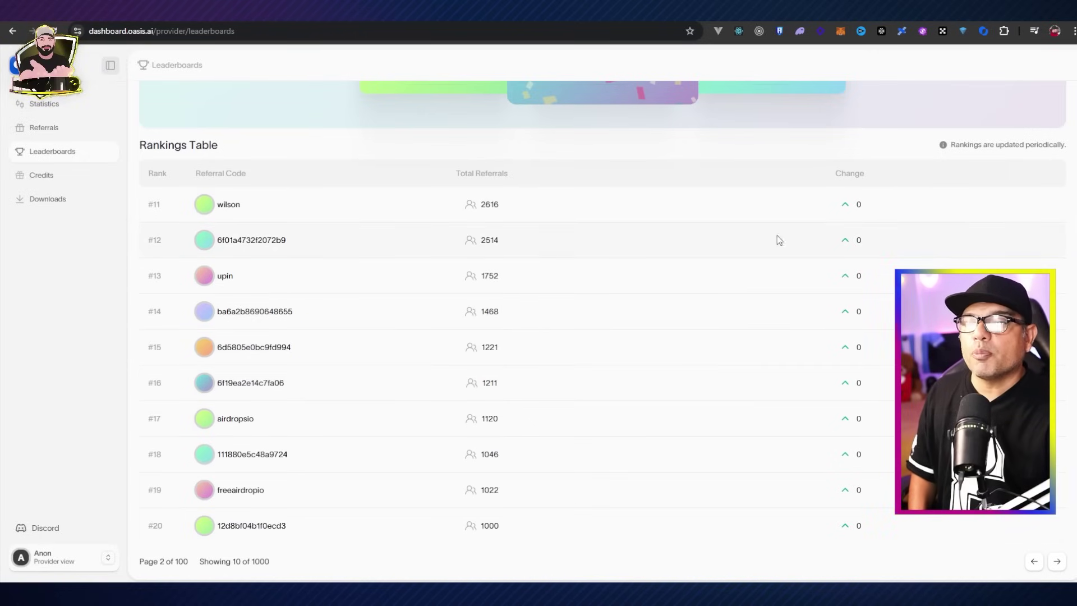
Open the verification tasks on the credits page and try to verify the status of the X account connection
{"action": "left_click", "coordinate": [48, 182]}
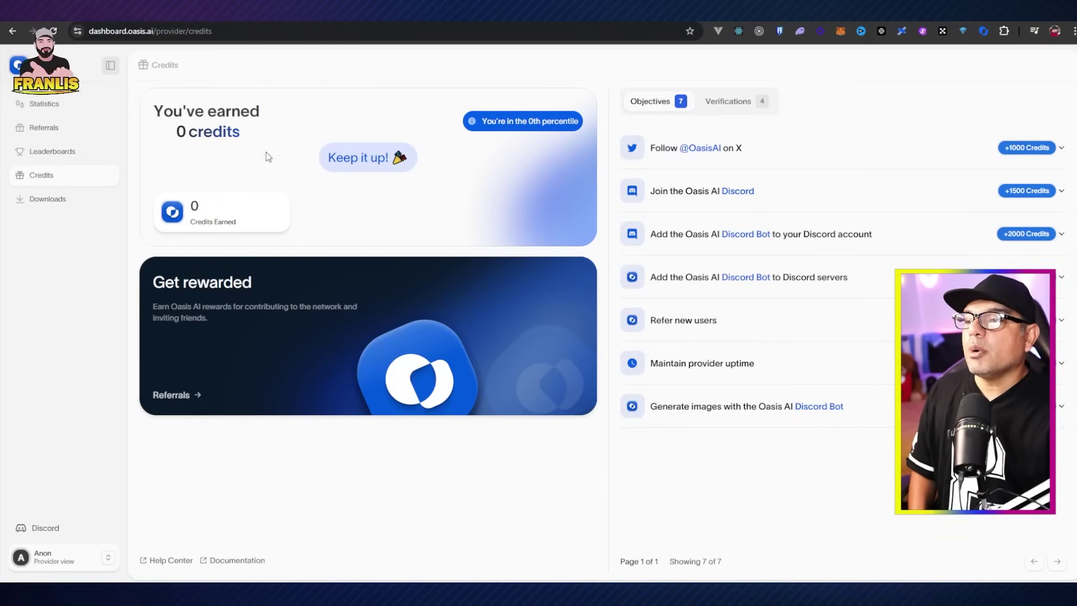
{"action": "left_click", "coordinate": [729, 101]}
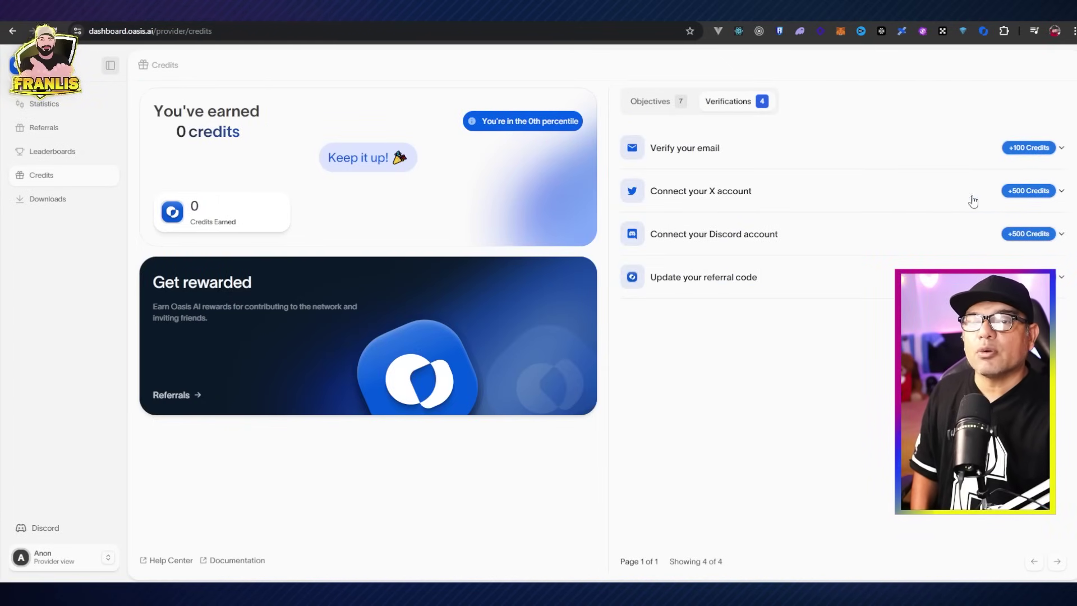
{"action": "left_click", "coordinate": [1024, 194]}
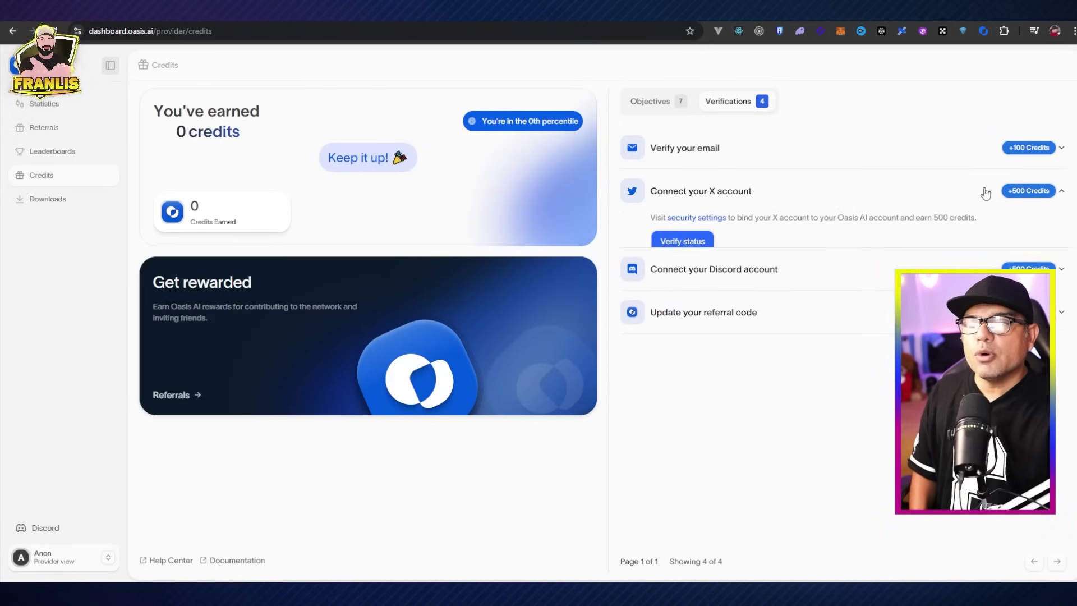
{"action": "left_click", "coordinate": [677, 243]}
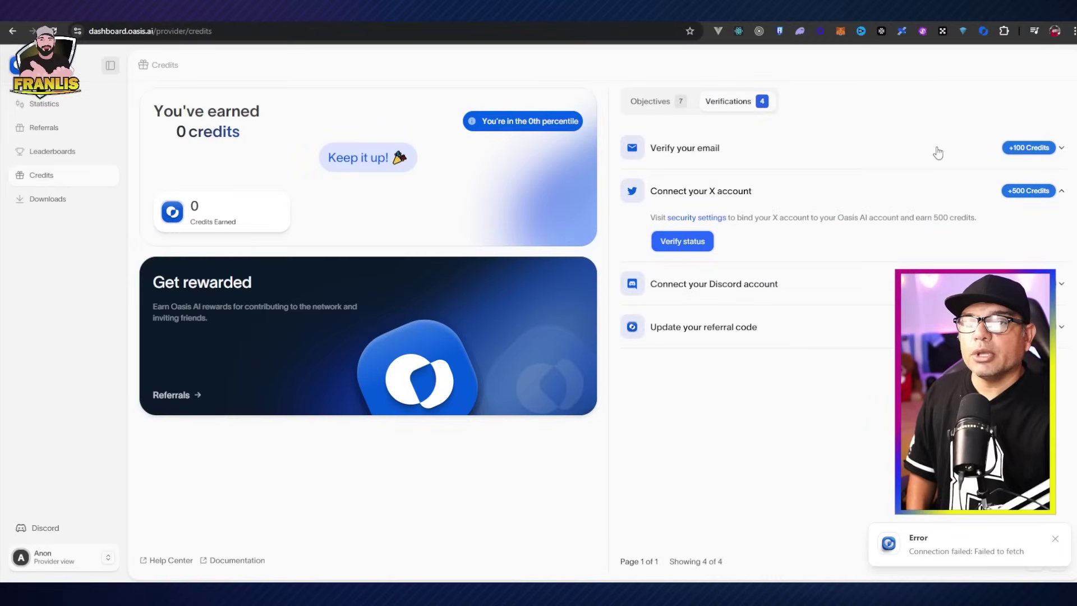
Verify the status of the email verification task to claim its 100 credits
{"action": "left_click", "coordinate": [1027, 150]}
{"action": "left_click", "coordinate": [670, 199]}
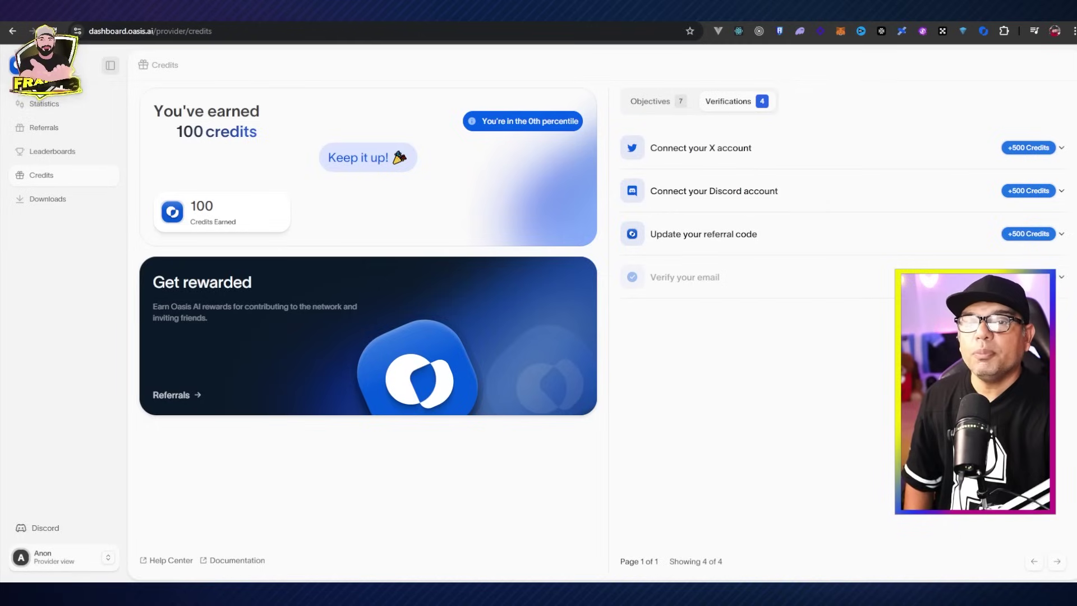
Open the security settings from the X account task and authorize Oasis AI to access the X account
{"action": "left_click", "coordinate": [1060, 148]}
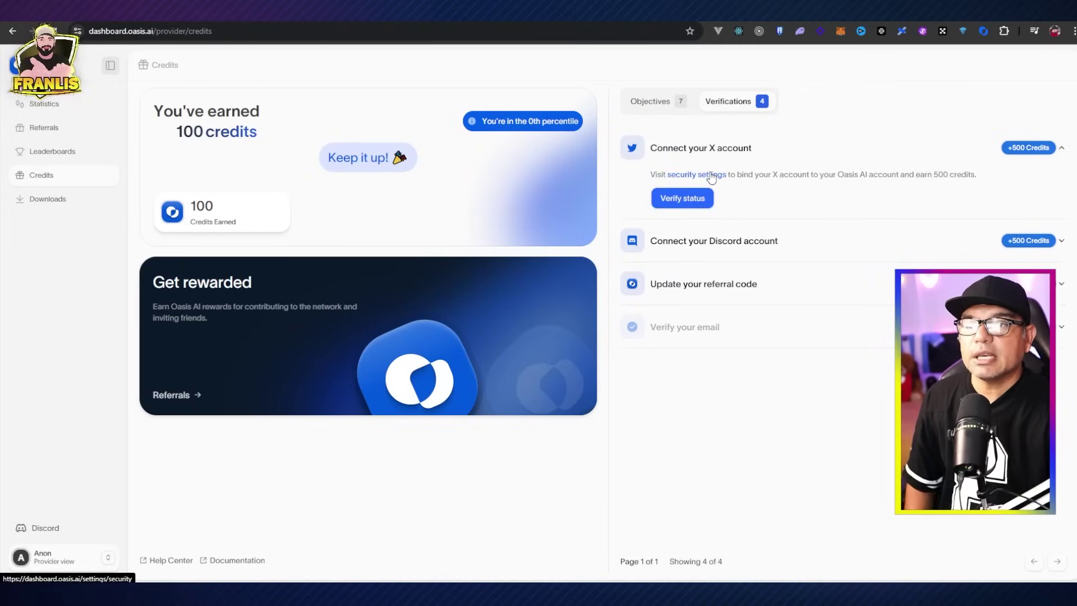
{"action": "left_click", "coordinate": [711, 175]}
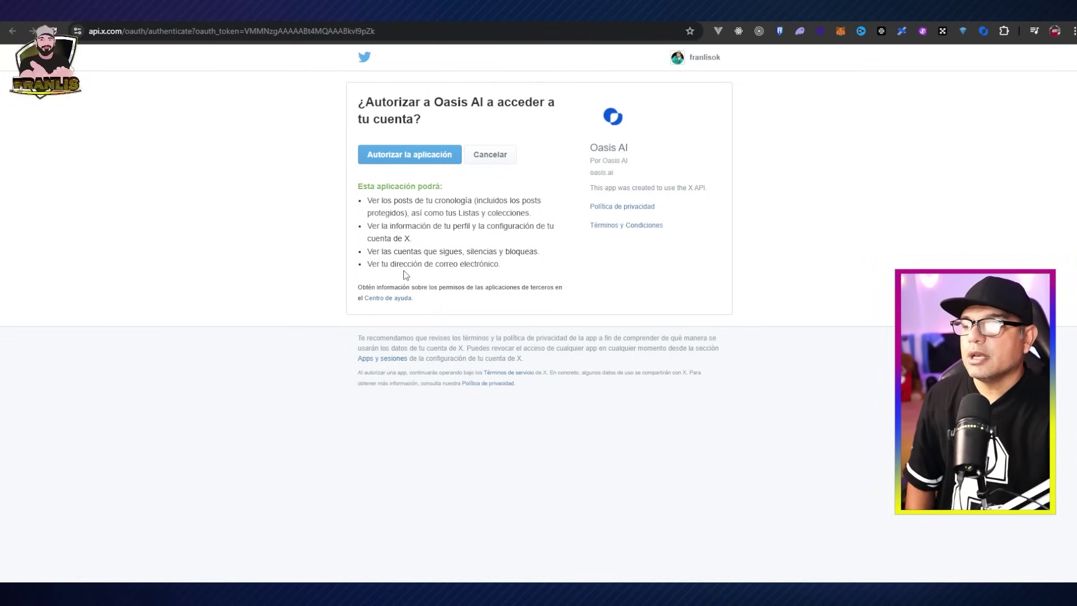
{"action": "left_click", "coordinate": [408, 155]}
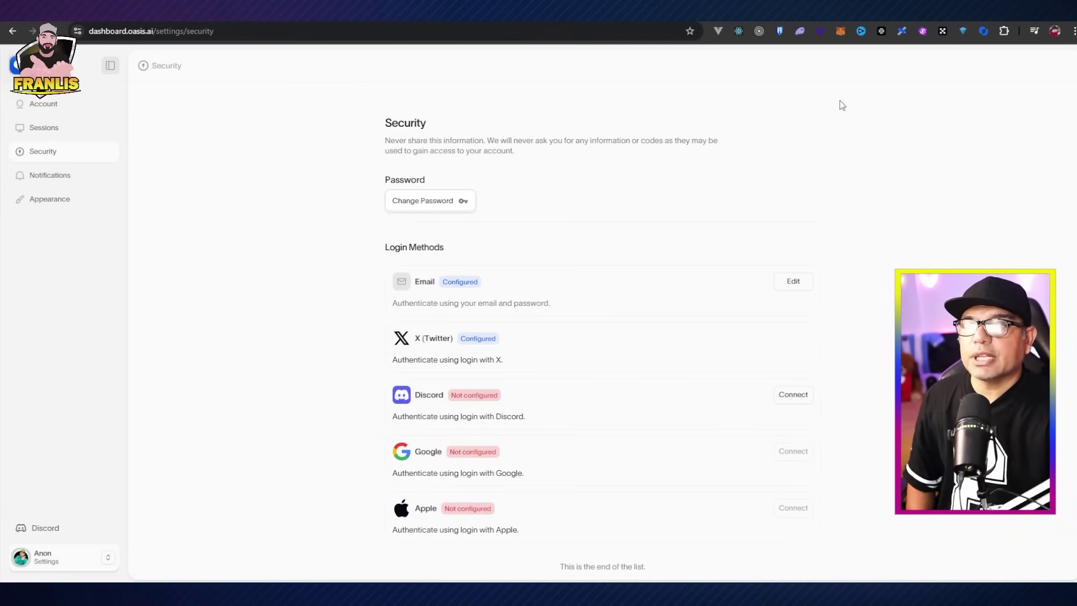
{"action": "scroll", "coordinate": [752, 101], "scroll_direction": "down", "scroll_amount": 1}
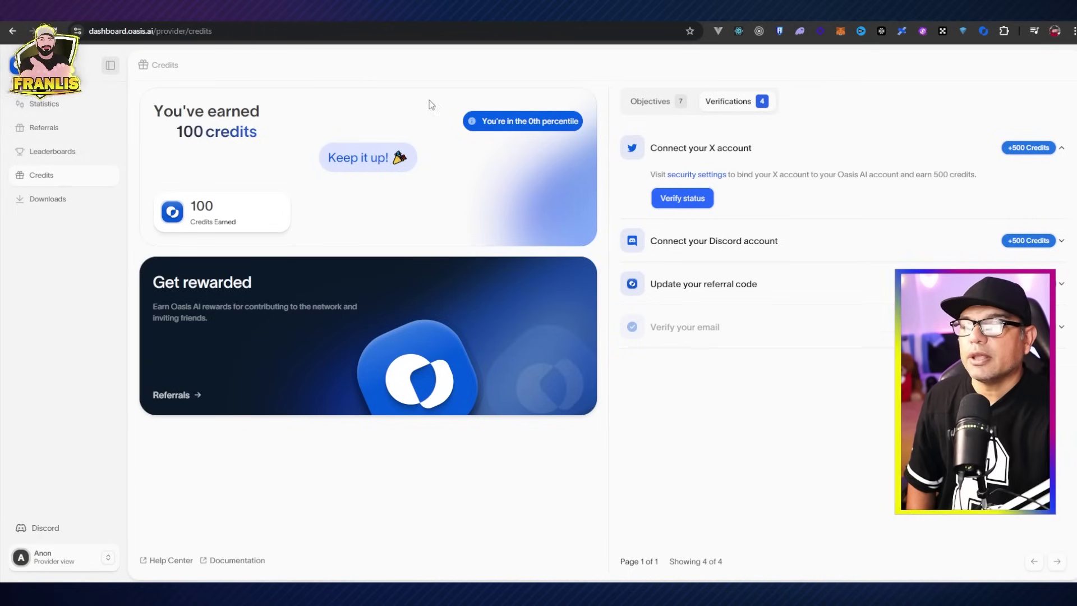
{"action": "key", "text": "F5"}
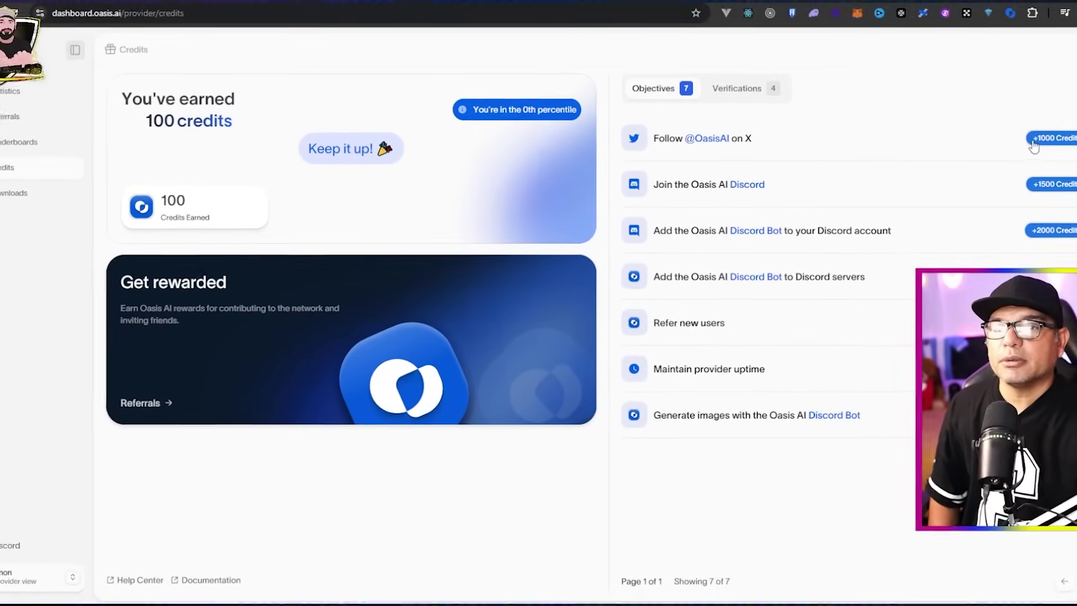
{"action": "left_click", "coordinate": [1034, 143]}
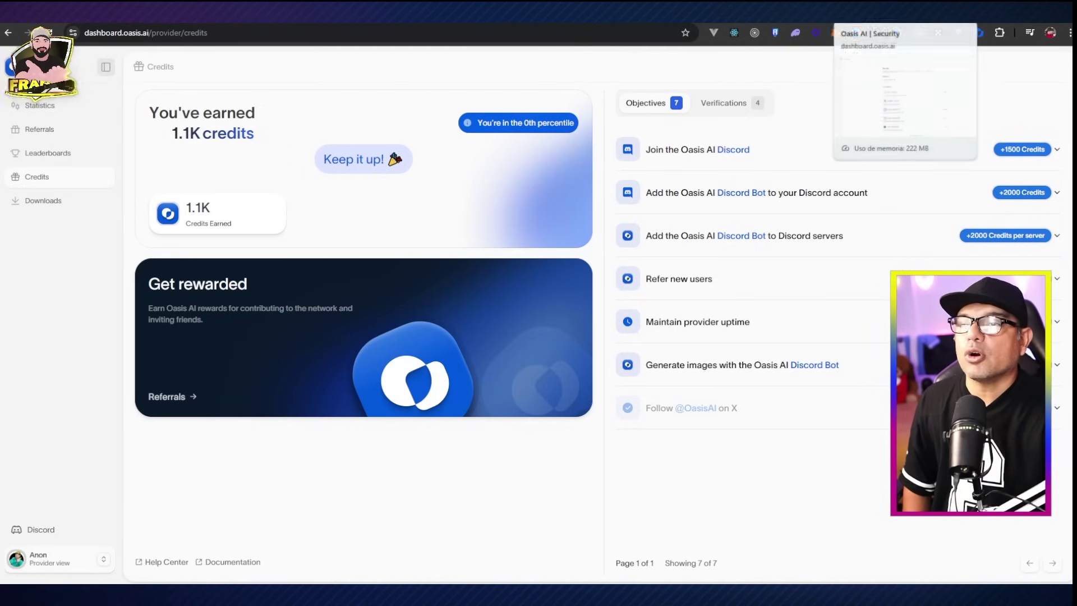
Return to the security settings and start connecting Discord as a login method
{"action": "left_click", "coordinate": [875, 11]}
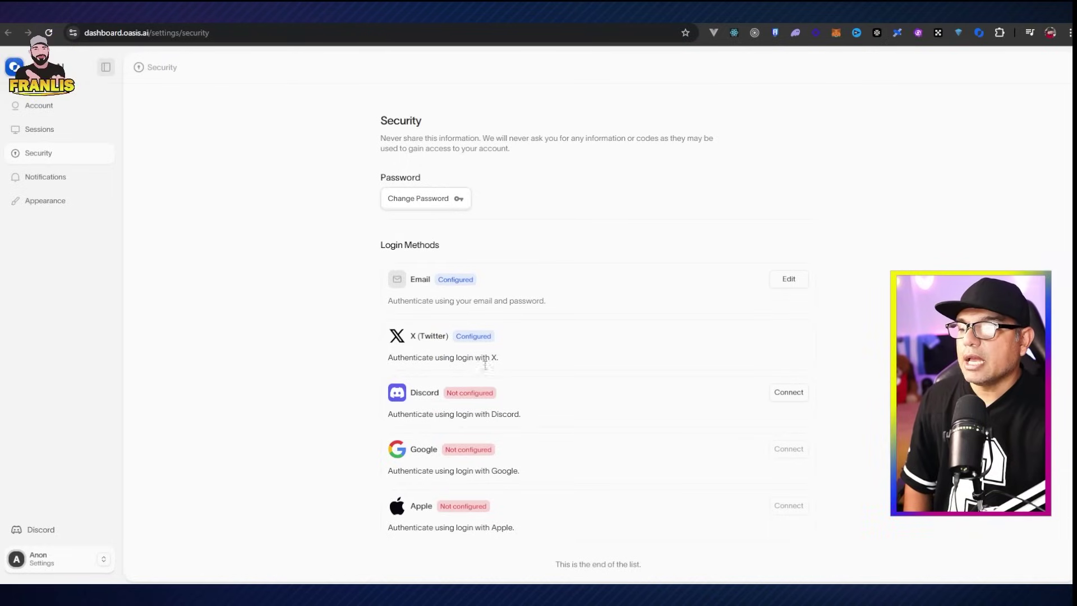
{"action": "left_click", "coordinate": [796, 396]}
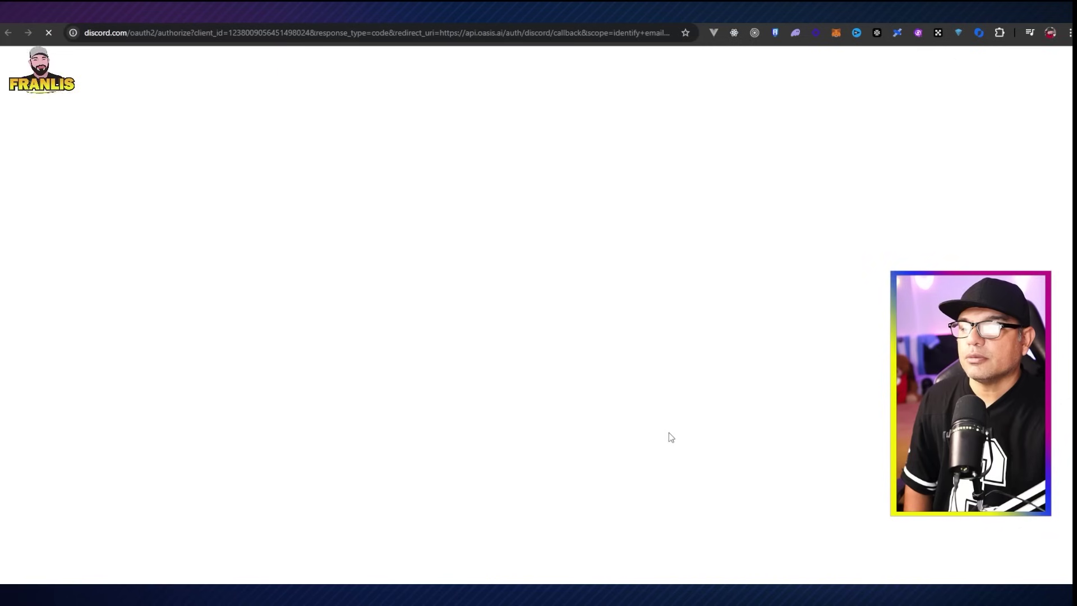